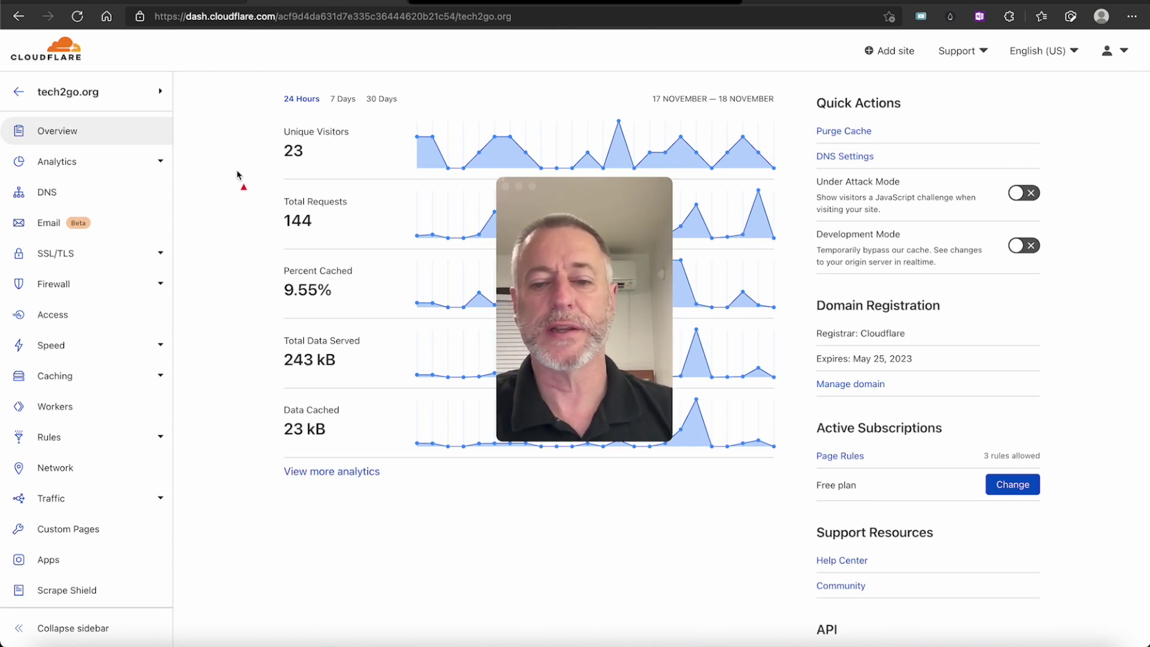
# - Open the SSL/TLS settings for tech2go.org, showing encryption mode Full (strict)
pyautogui.moveTo(237, 175)
pyautogui.mouseDown()
pyautogui.moveTo(120, 95)
pyautogui.moveTo(112, 102)
pyautogui.mouseUp()
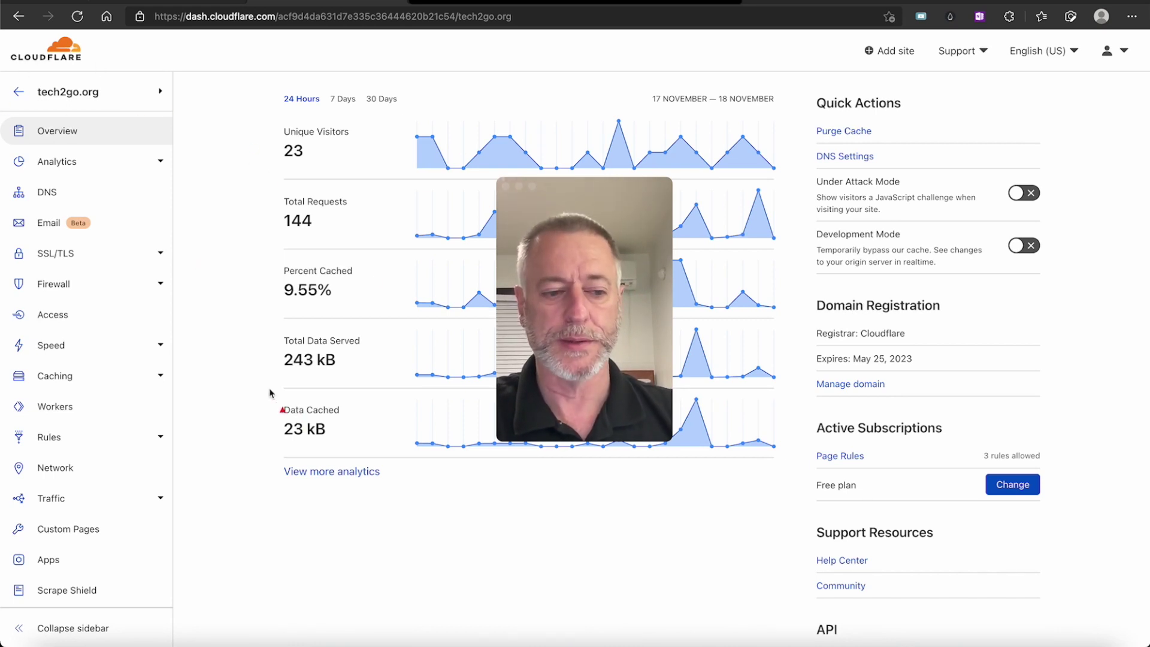
pyautogui.moveTo(245, 251); pyautogui.dragTo(91, 257)
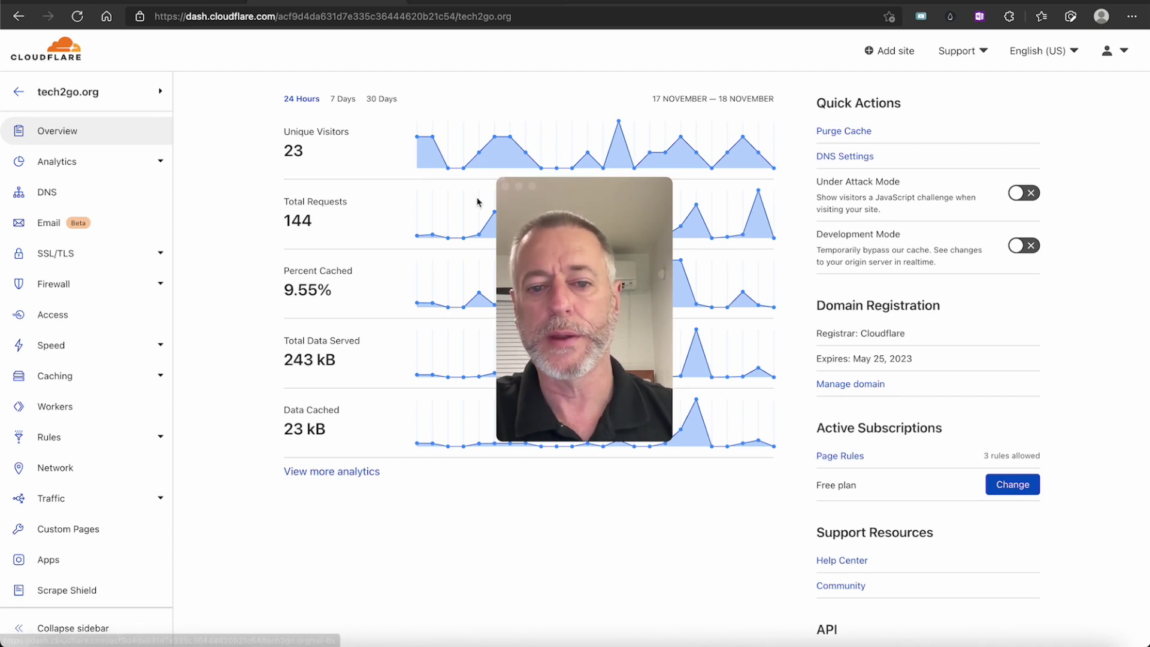
pyautogui.click(518, 187)
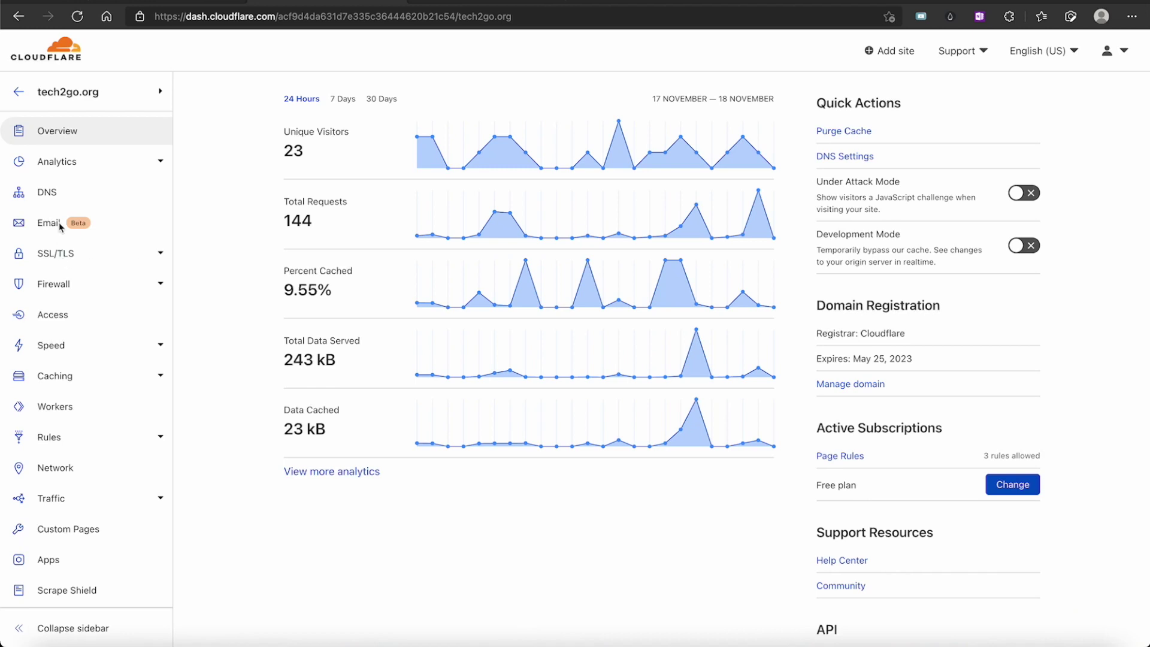
pyautogui.click(54, 255)
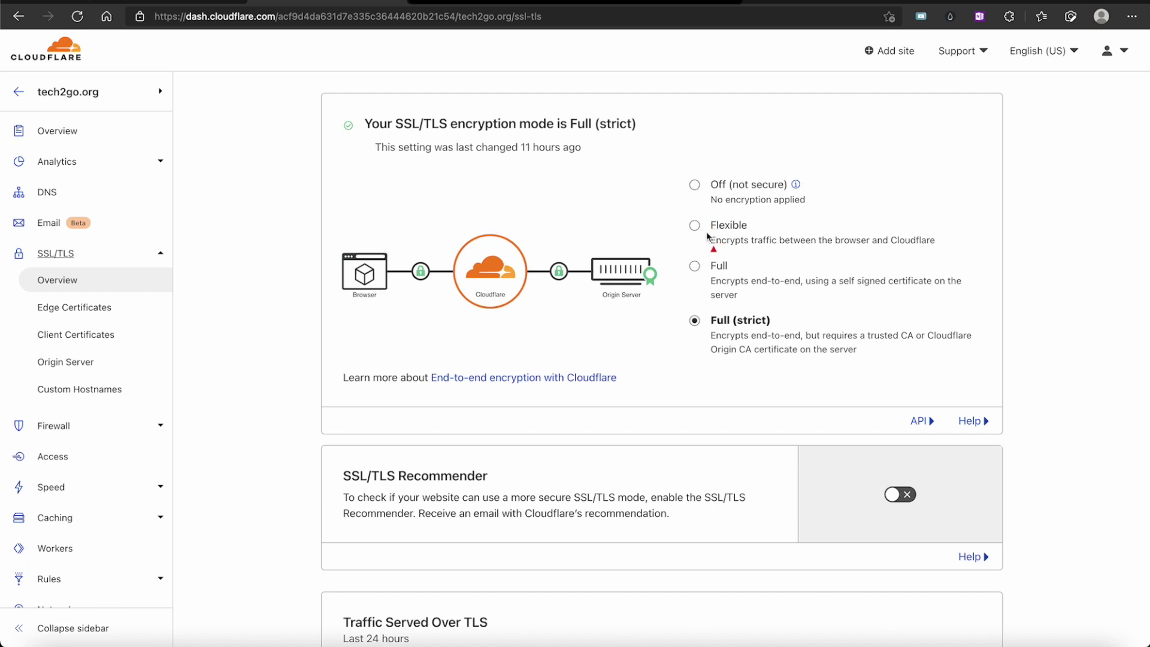
# - Load tech2go.org in a new tab and inspect its Error 526 Invalid SSL certificate page
pyautogui.click(575, 1)
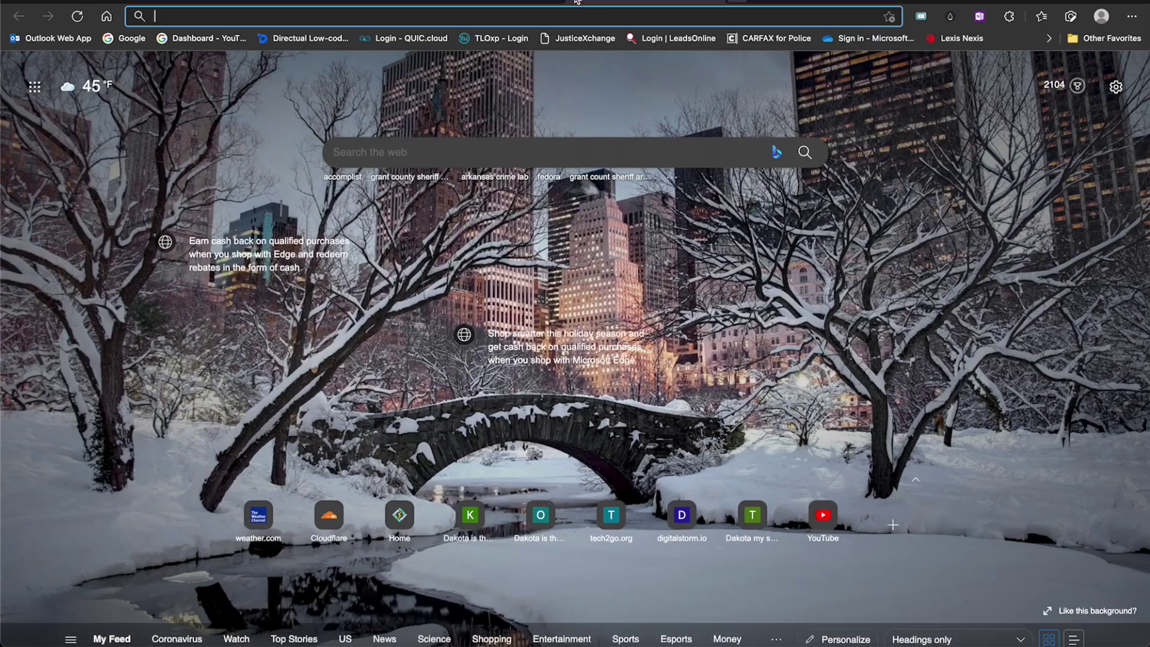
pyautogui.write('tech')
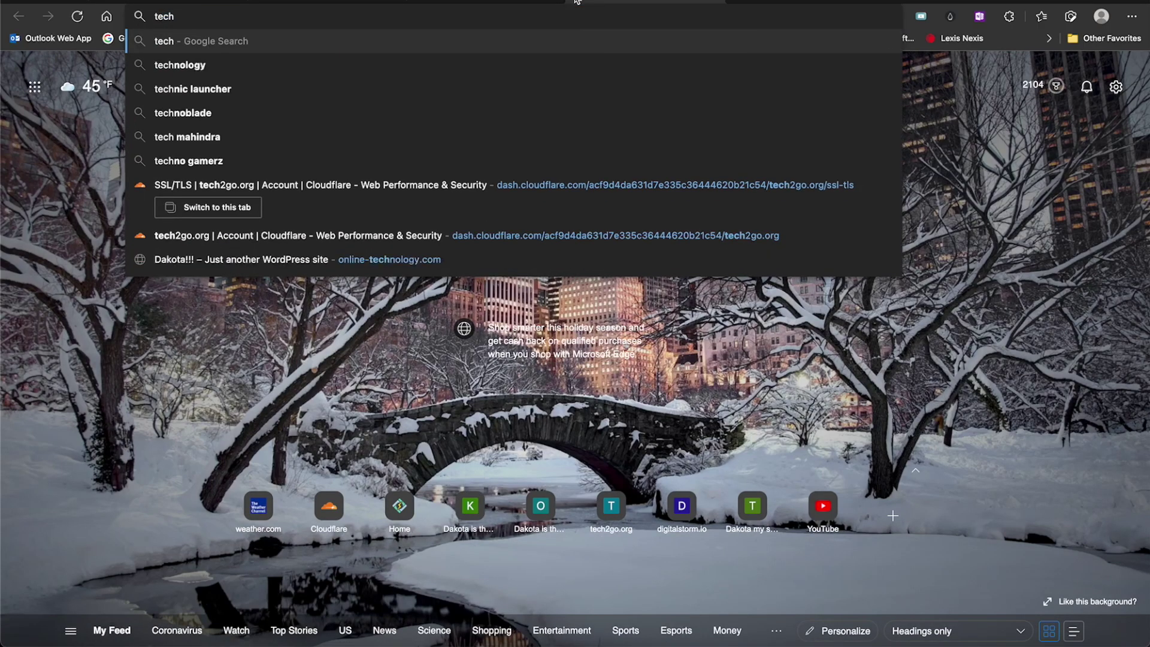
pyautogui.write('2')
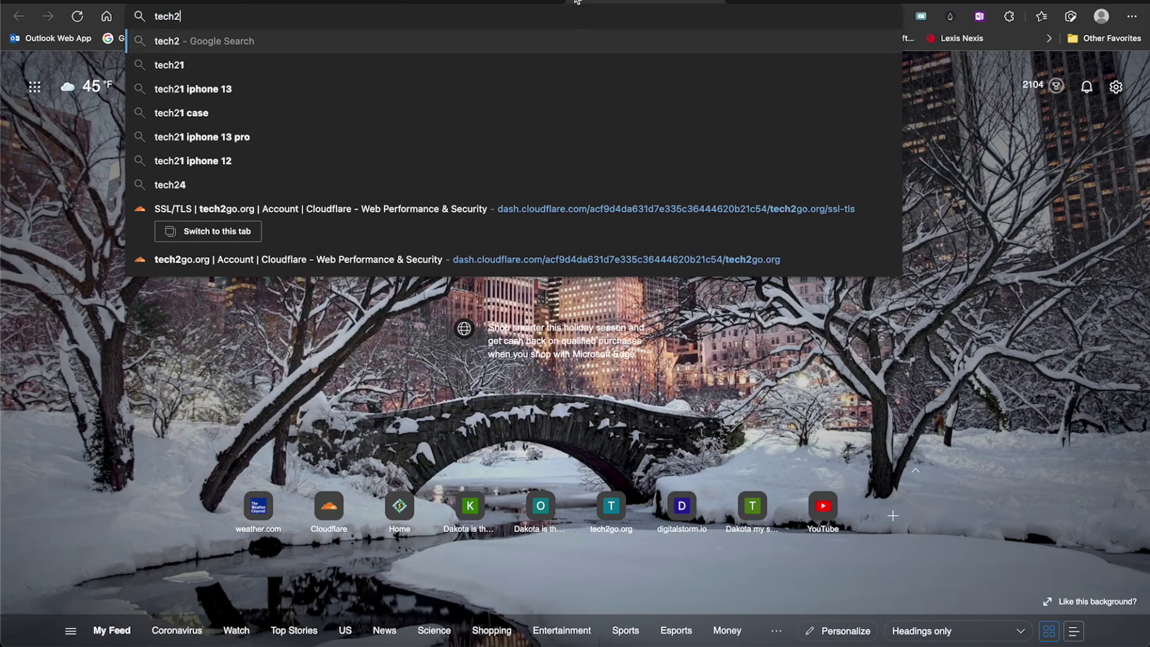
pyautogui.write('go.org')
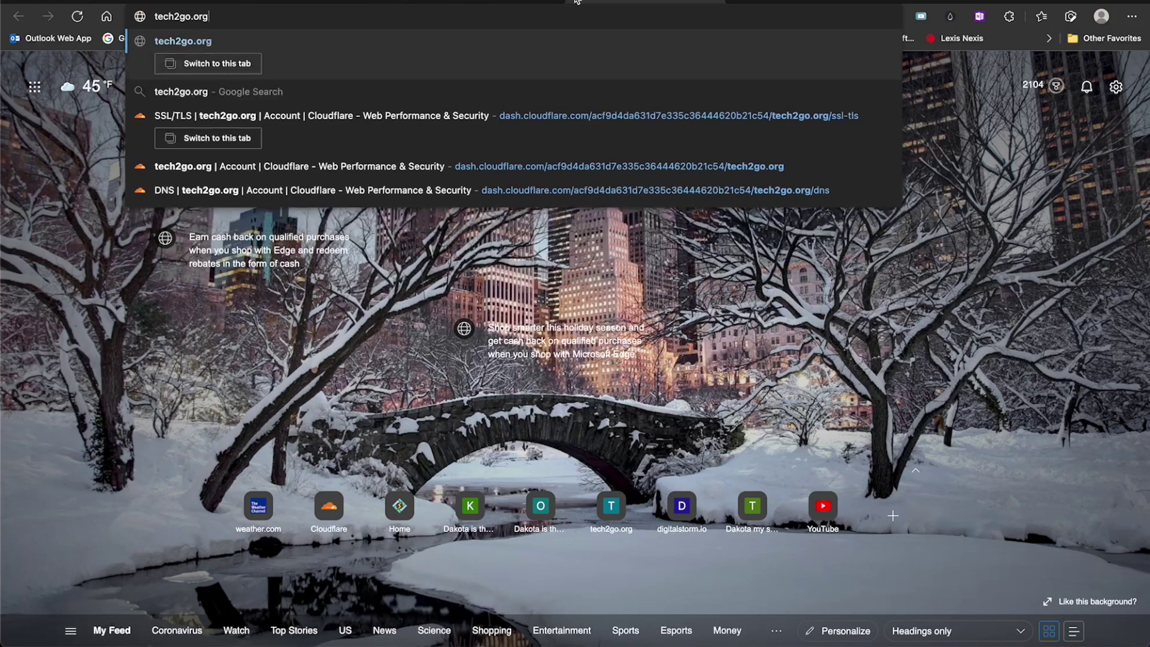
pyautogui.press('Return')
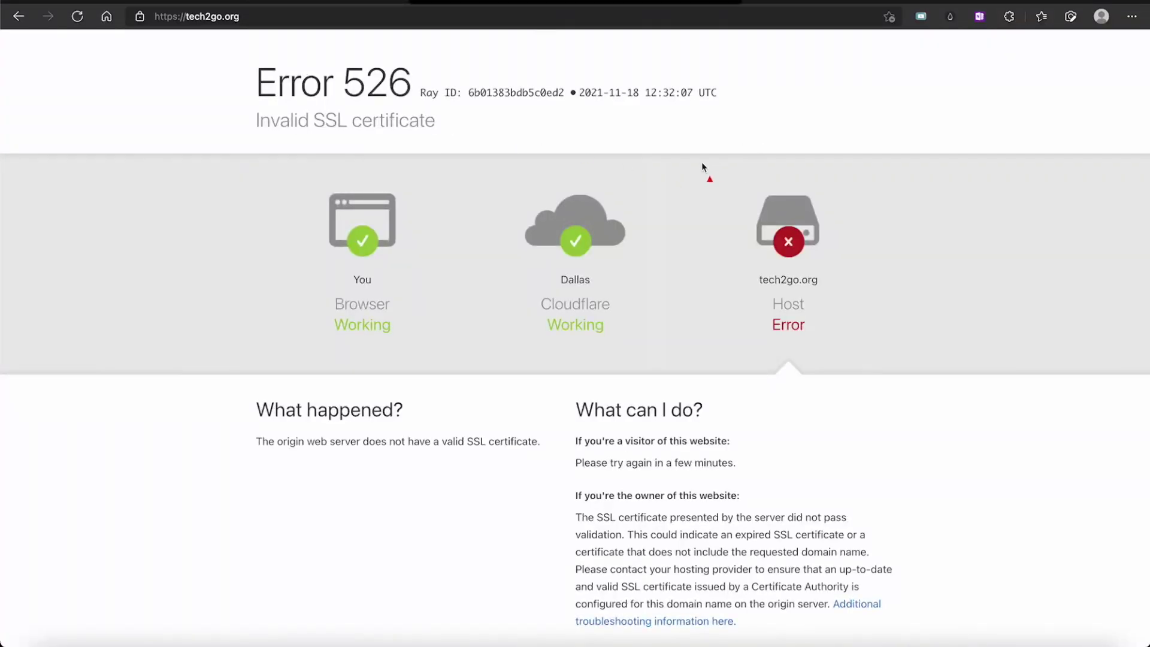
pyautogui.click(672, 166)
pyautogui.moveTo(672, 166)
pyautogui.mouseDown()
pyautogui.moveTo(829, 174)
pyautogui.moveTo(874, 257)
pyautogui.moveTo(722, 205)
pyautogui.moveTo(740, 208)
pyautogui.mouseUp()
pyautogui.moveTo(678, 322); pyautogui.dragTo(751, 325)
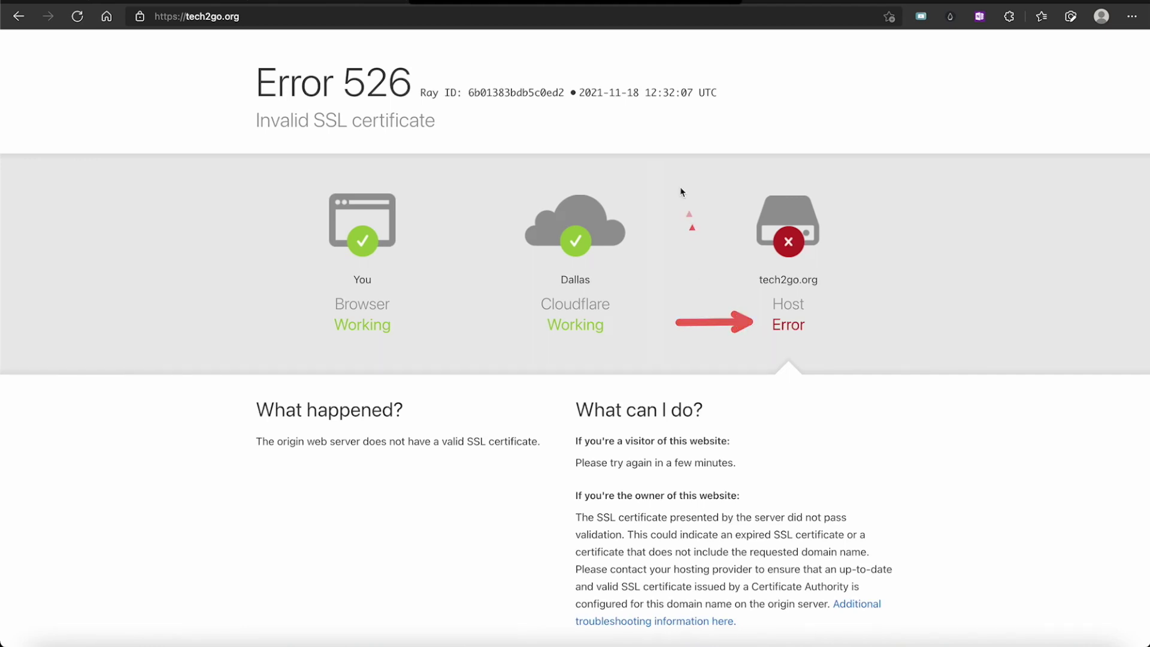
pyautogui.moveTo(661, 309)
pyautogui.mouseDown()
pyautogui.moveTo(608, 300)
pyautogui.moveTo(625, 308)
pyautogui.mouseUp()
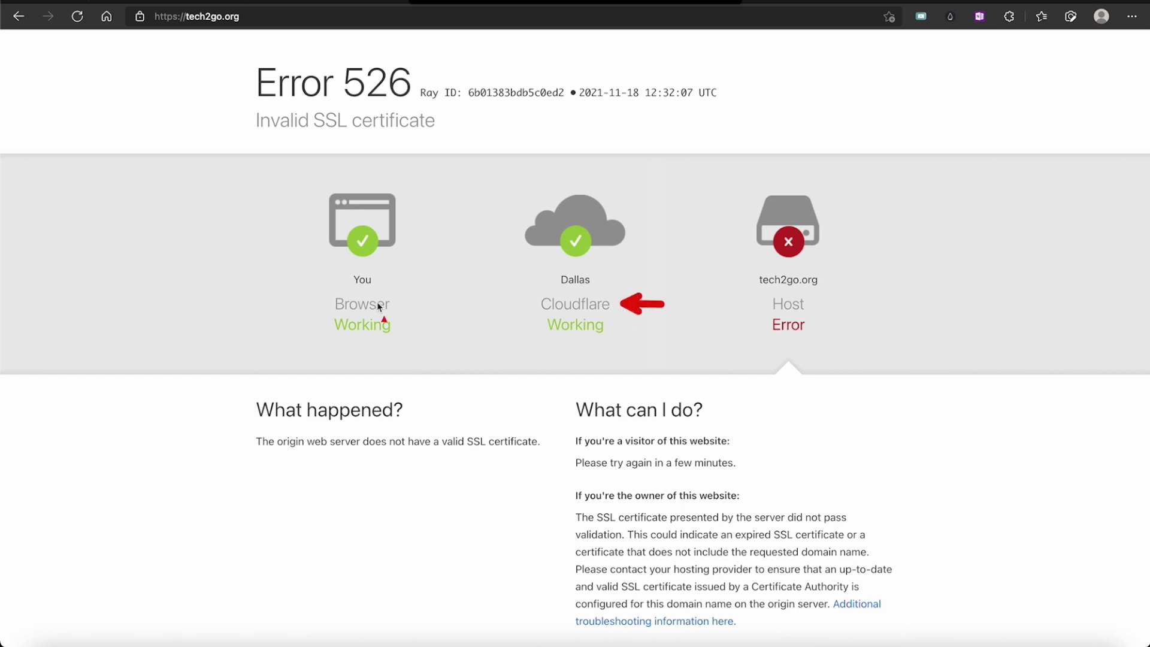
pyautogui.moveTo(452, 299); pyautogui.dragTo(417, 301)
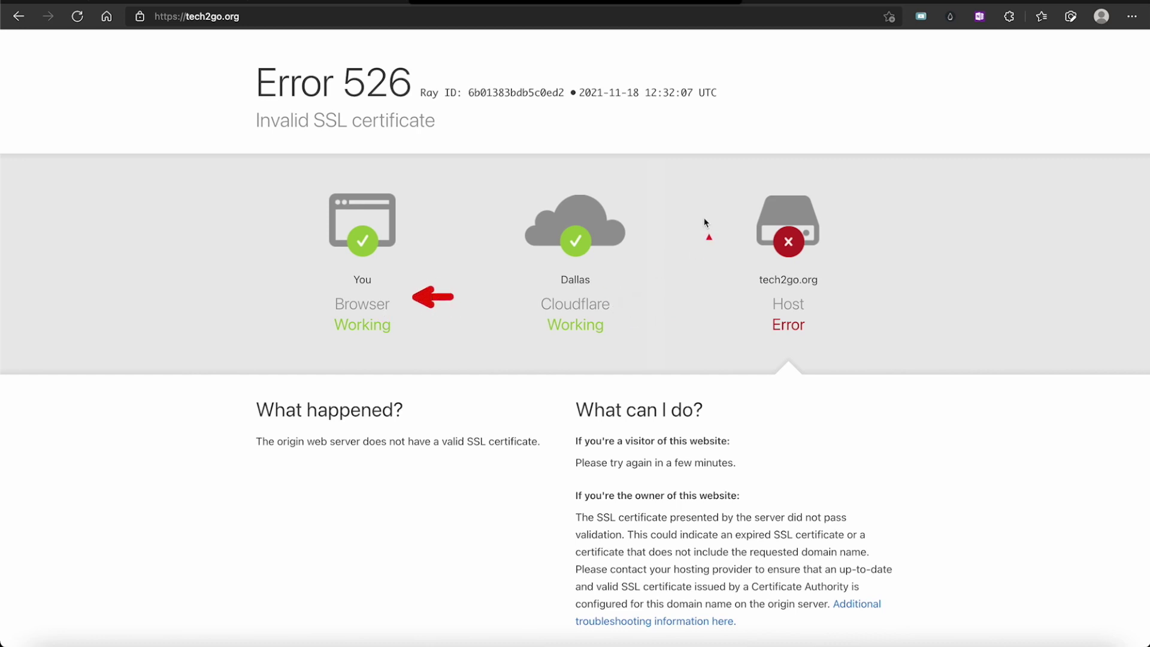
pyautogui.click(739, 151)
pyautogui.click(830, 166)
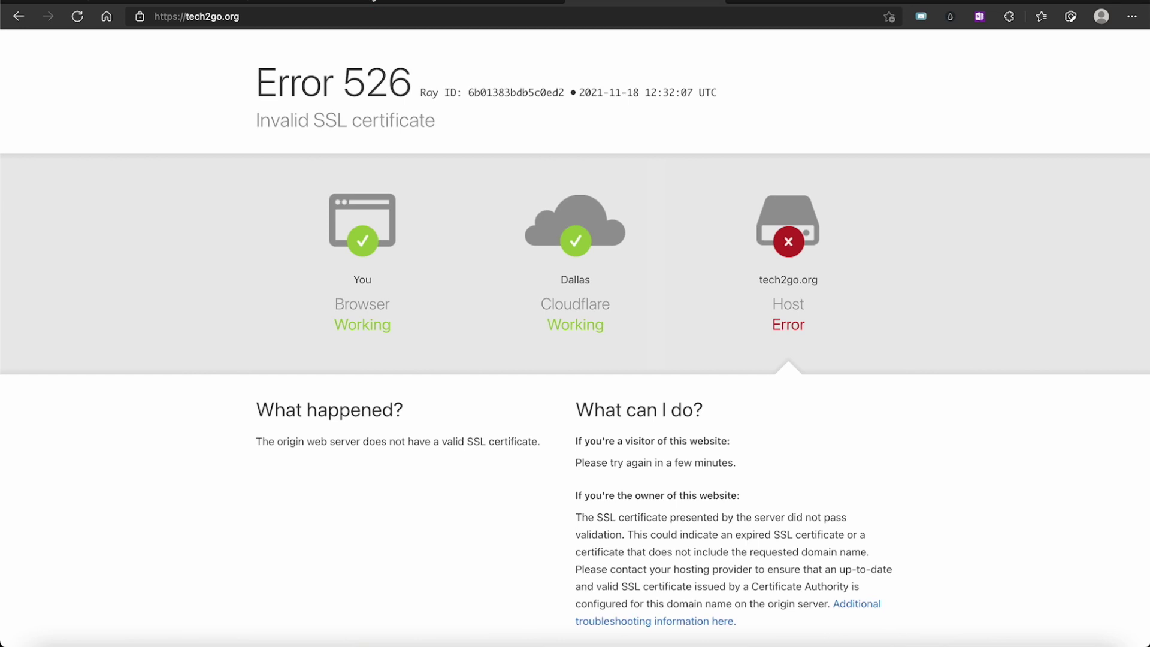
pyautogui.click(479, 2)
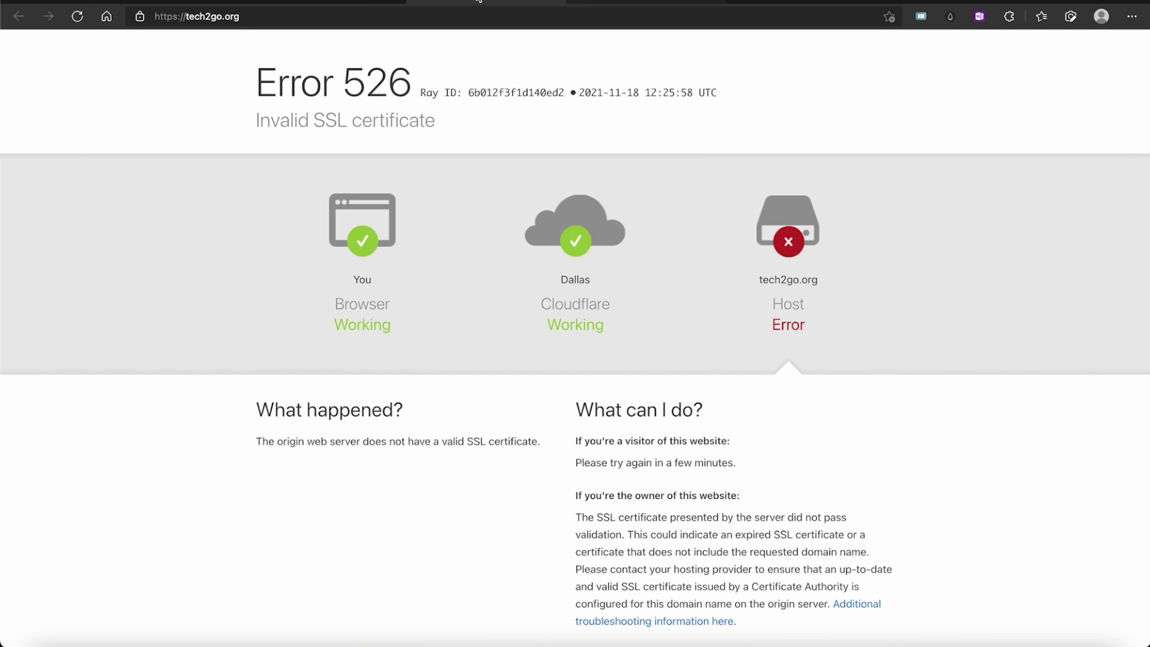
# - From SSL/TLS > Origin Server in Cloudflare, create a new origin certificate for tech2go.org
pyautogui.click(341, 3)
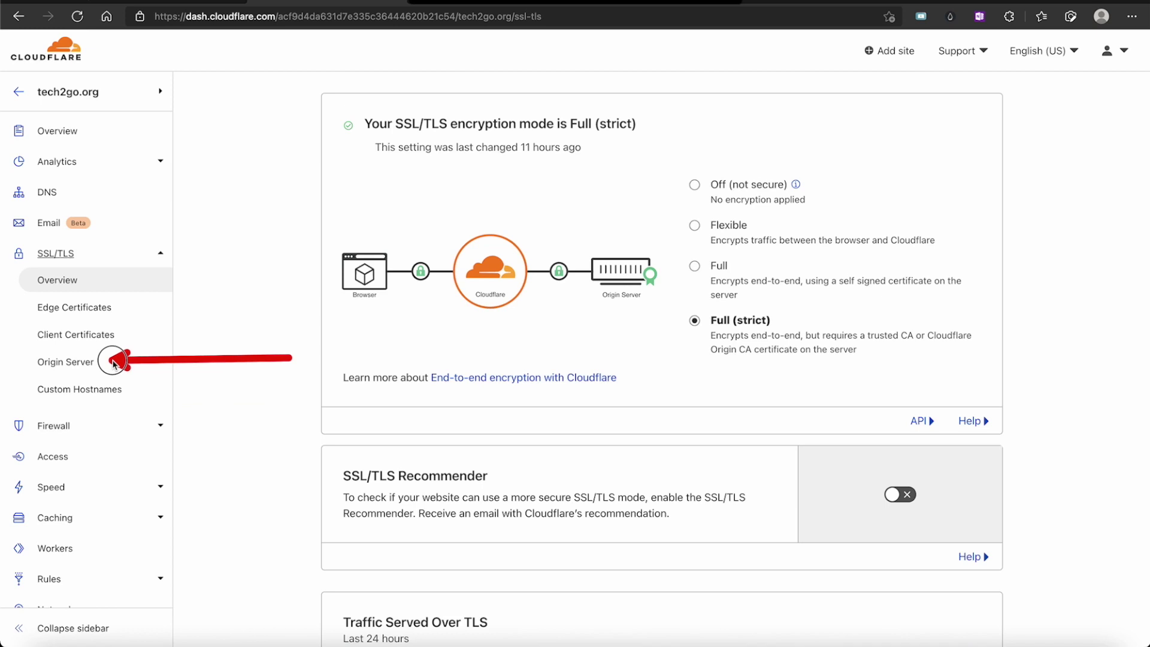
pyautogui.click(56, 364)
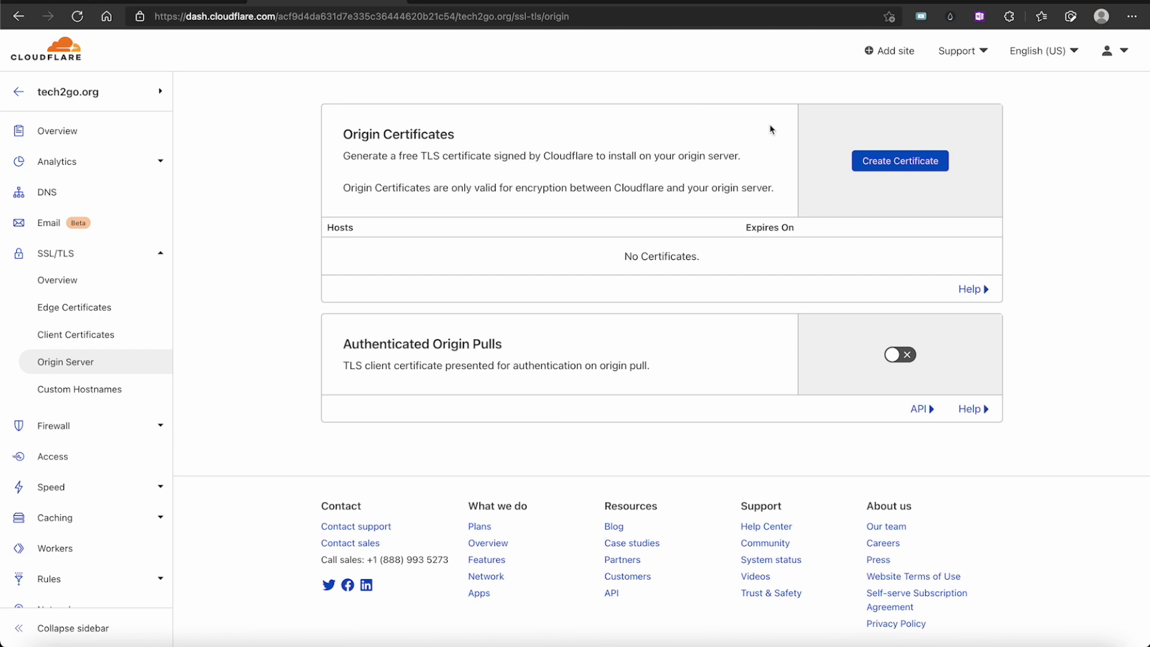
pyautogui.click(912, 160)
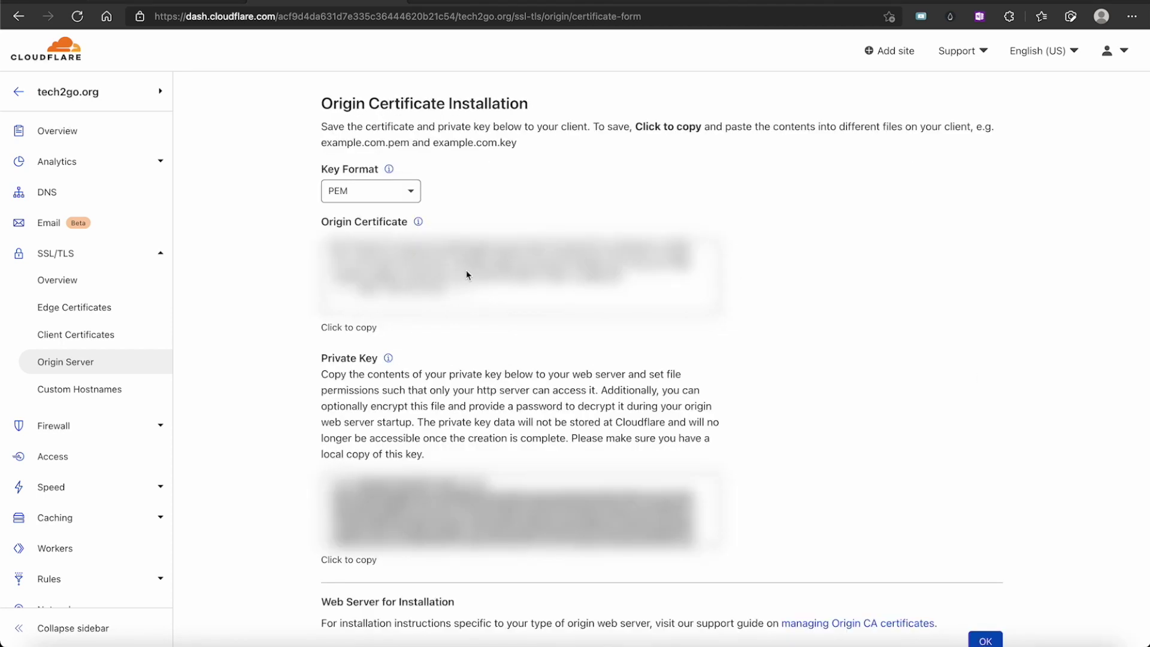
# - Copy the new origin certificate's PEM text to the clipboard and go to the CyberPanel website list
pyautogui.click(219, 188)
pyautogui.moveTo(220, 188); pyautogui.dragTo(308, 195)
pyautogui.moveTo(234, 258); pyautogui.dragTo(310, 229)
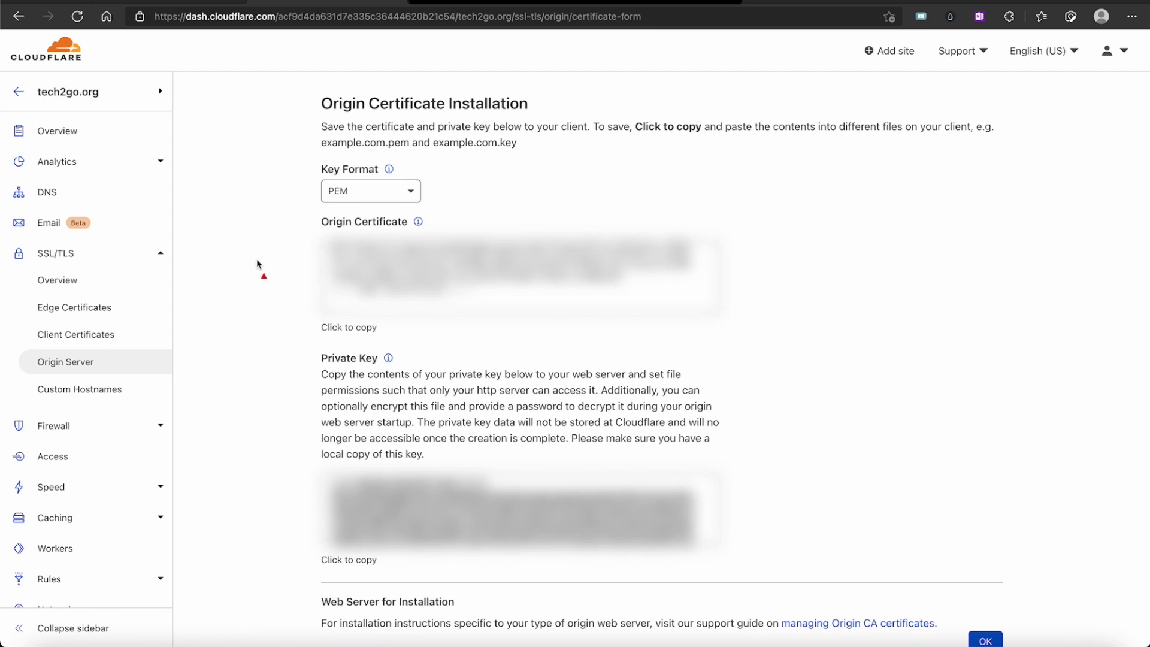
pyautogui.moveTo(266, 256); pyautogui.dragTo(313, 260)
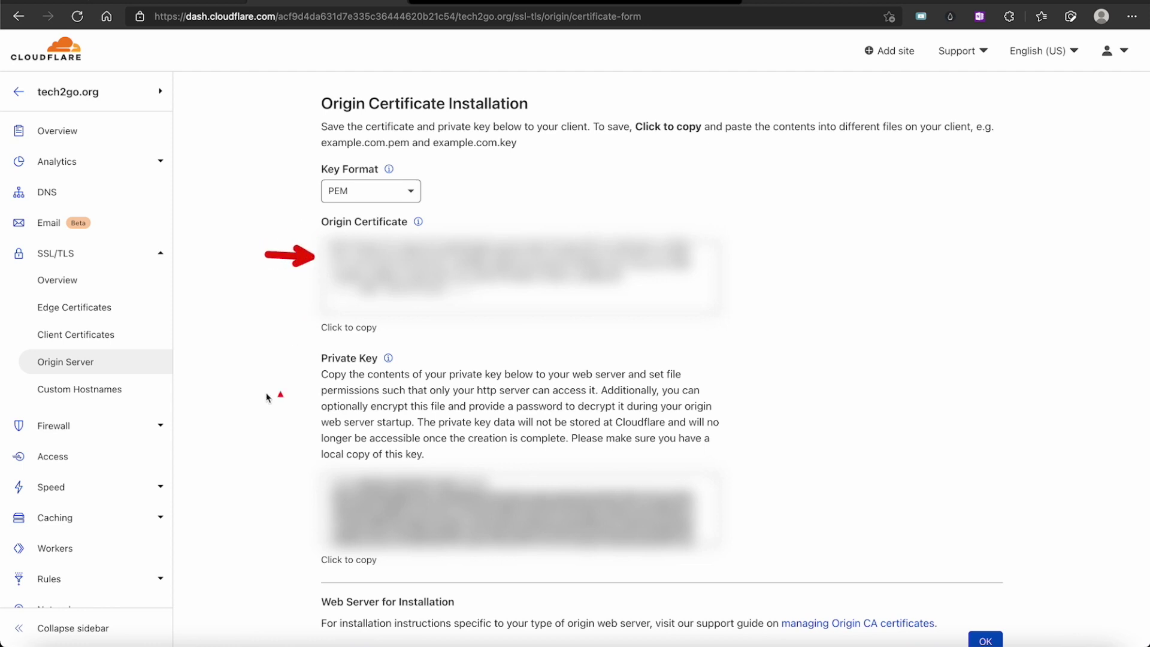
pyautogui.moveTo(199, 480); pyautogui.dragTo(319, 496)
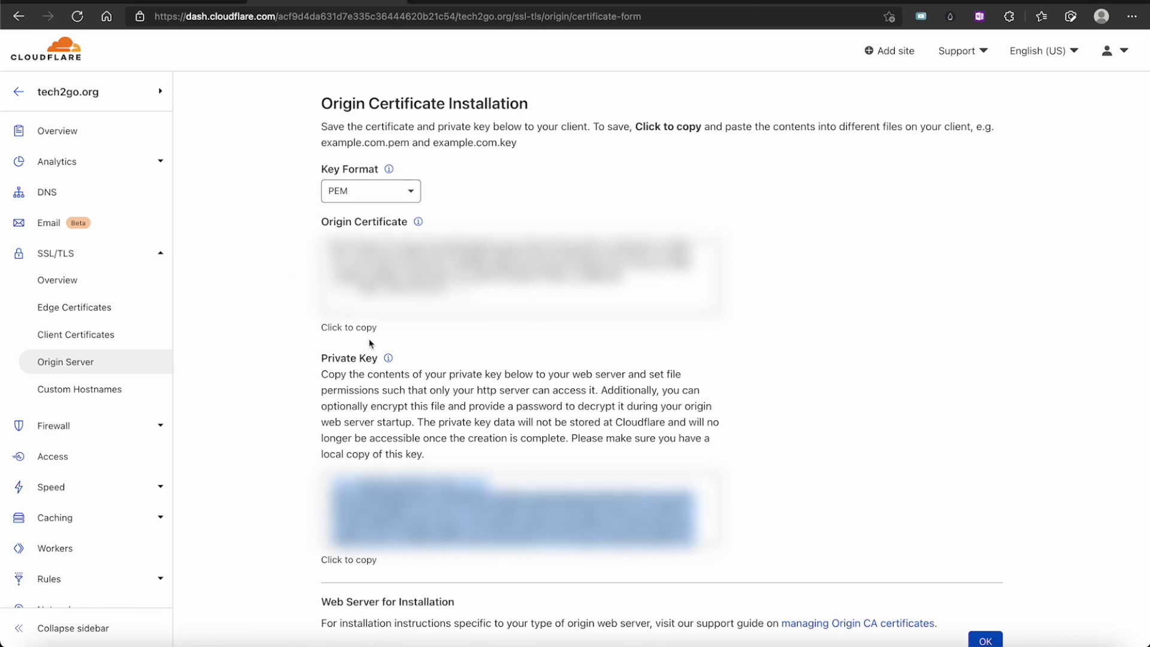
pyautogui.click(353, 330)
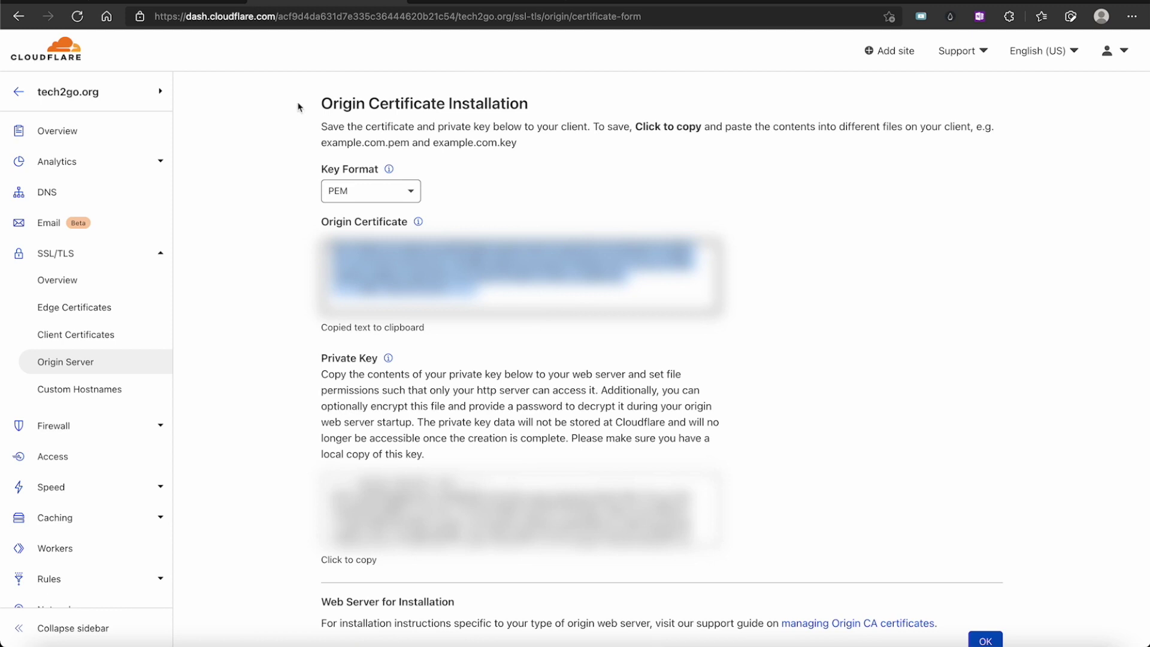
pyautogui.click(170, 2)
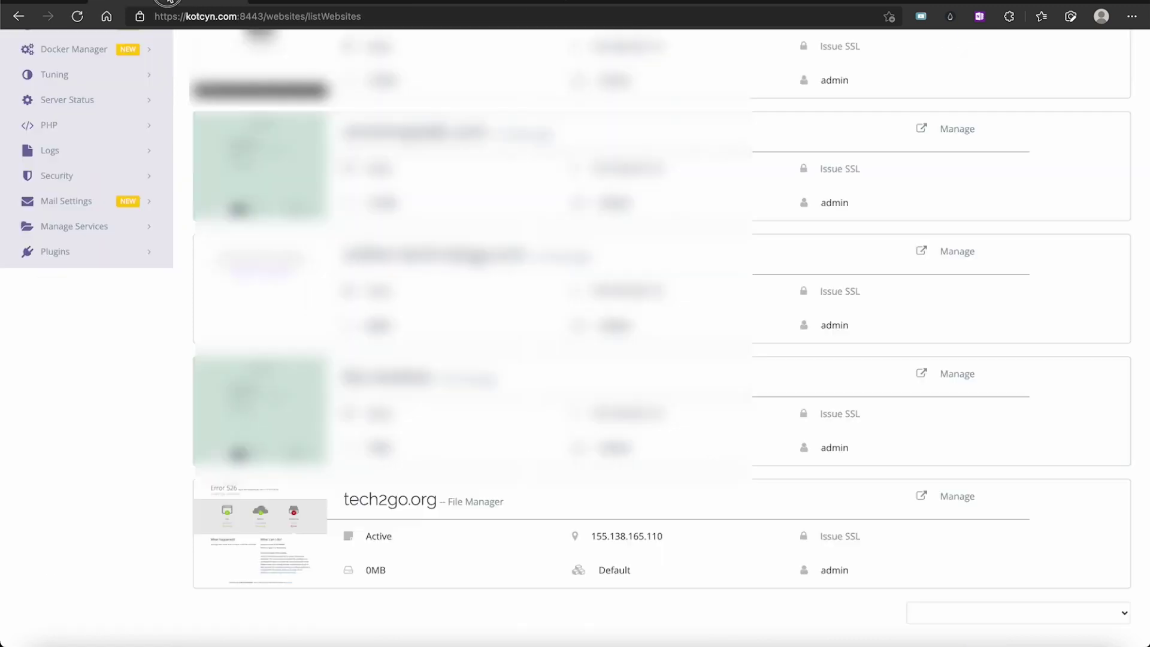
# - Confirm tech2go.org still shows Error 526, then open its CyberPanel Manage page and Add SSL form
pyautogui.click(397, 501)
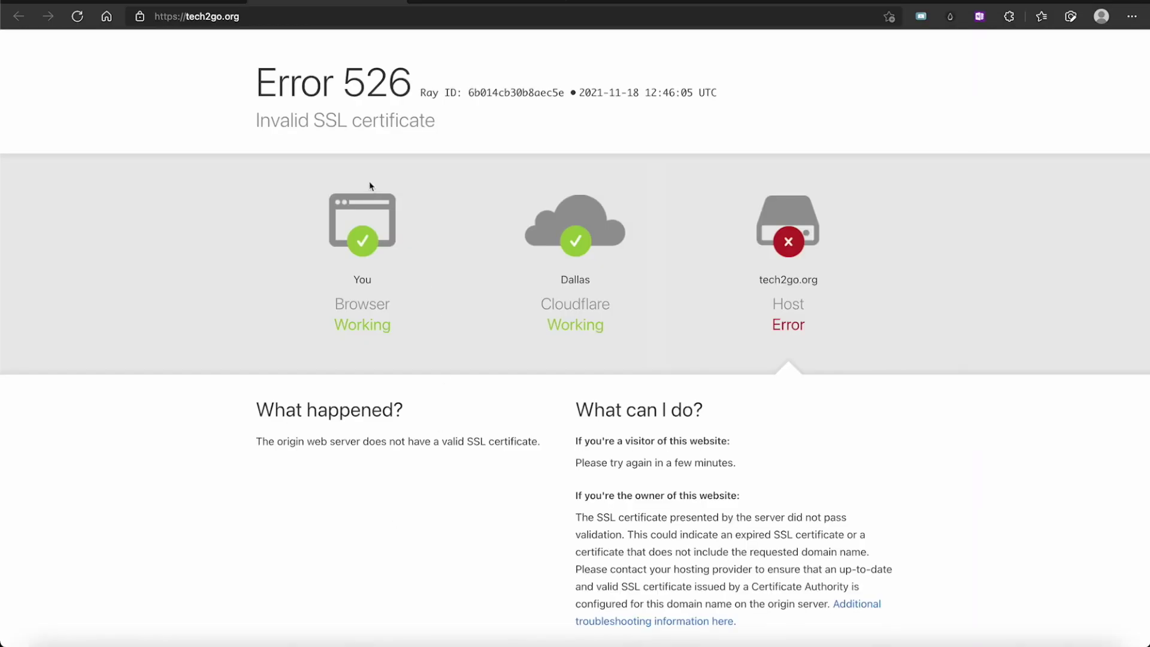
pyautogui.press('super+w')
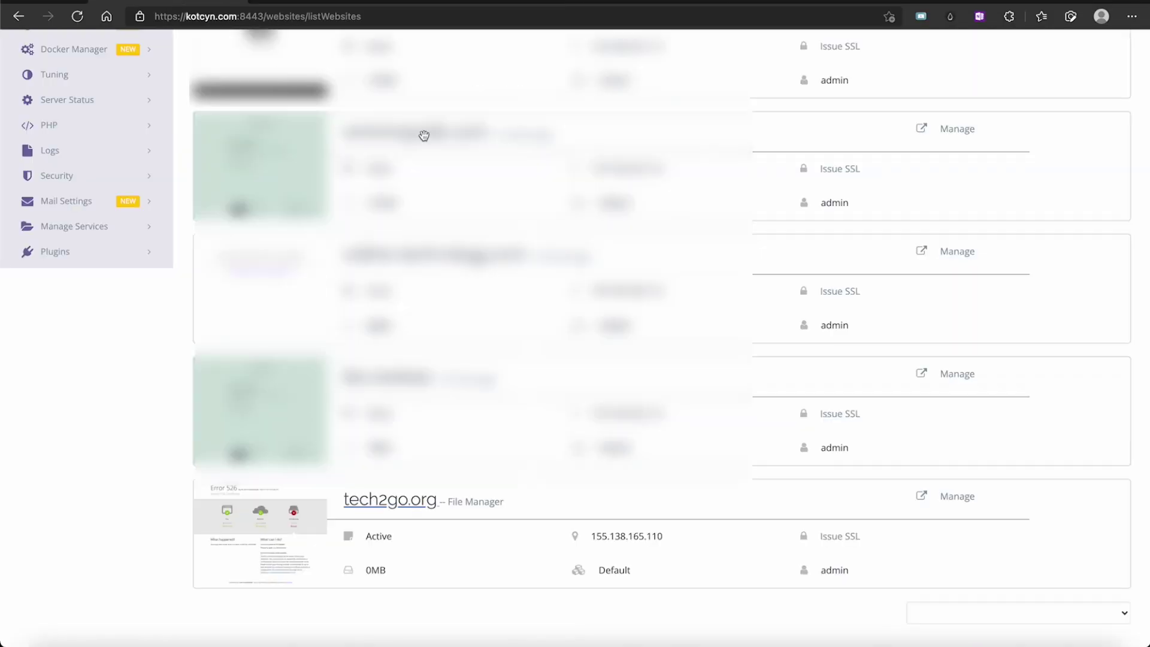
pyautogui.click(962, 496)
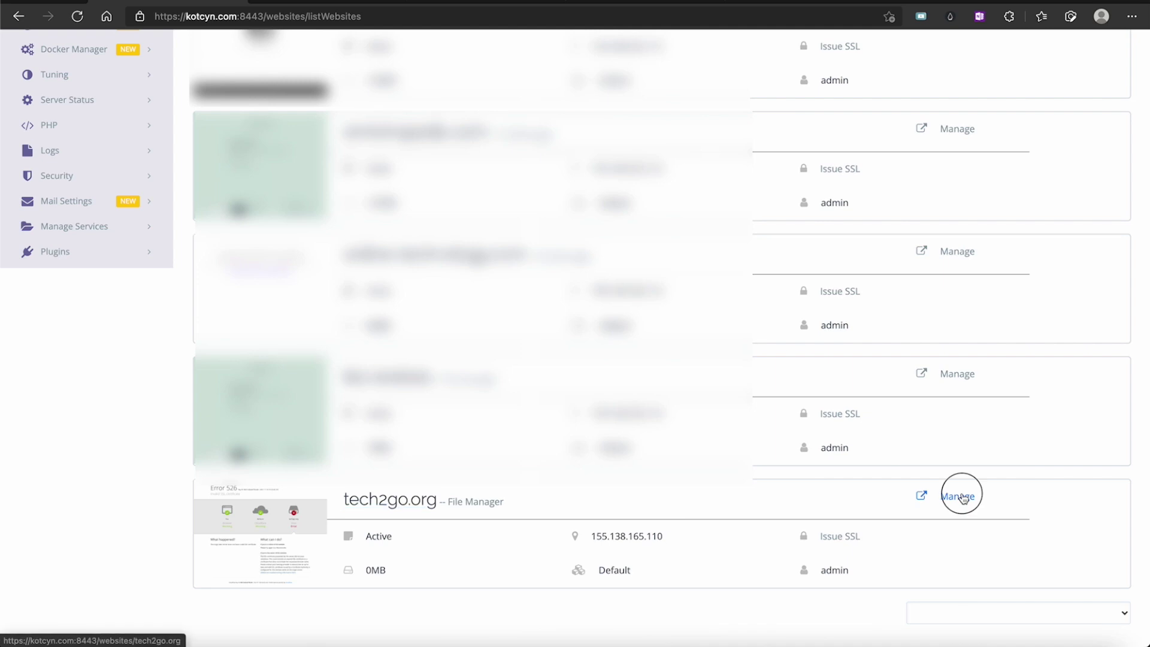
pyautogui.scroll(-7, 424, 406)
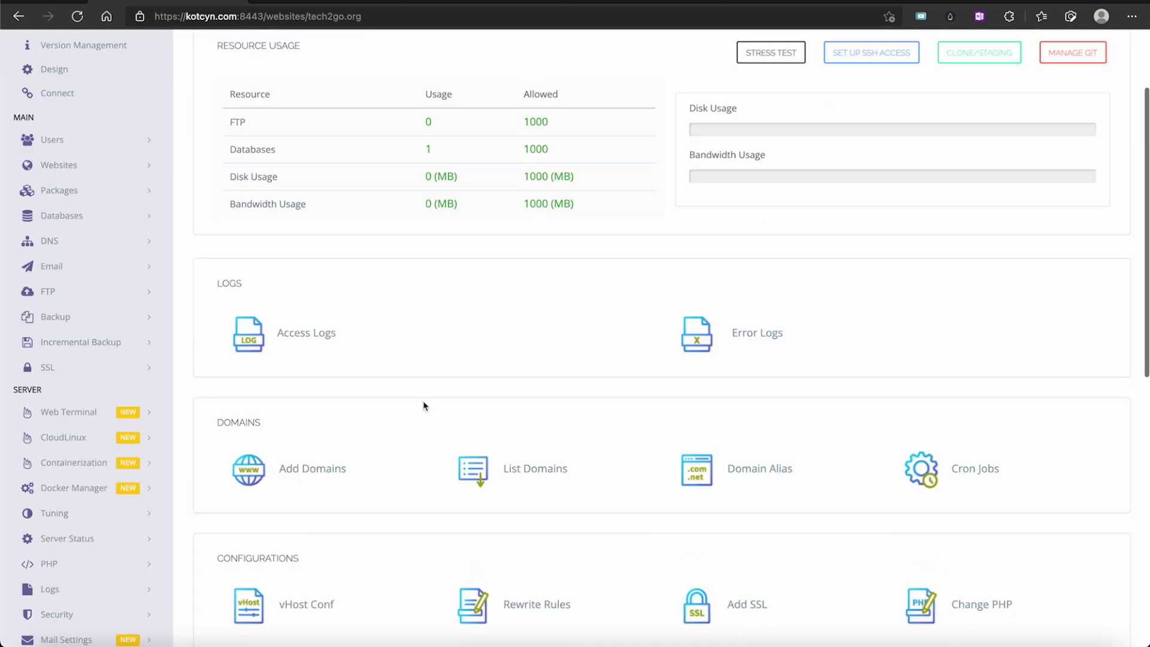
pyautogui.scroll(-1, 424, 407)
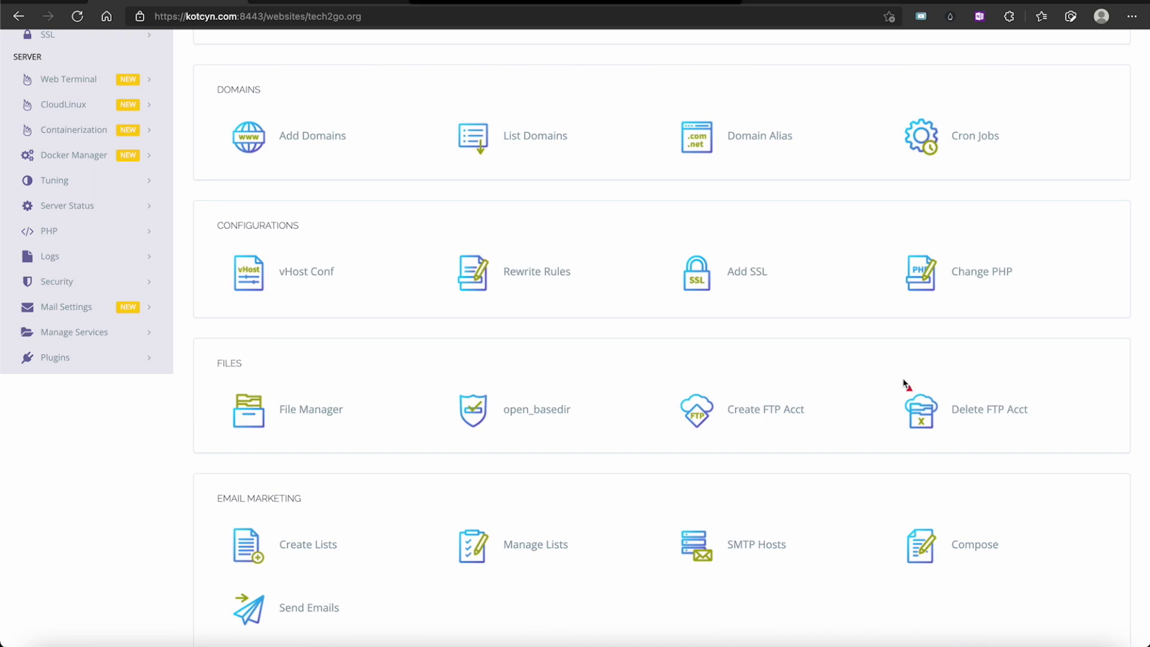
pyautogui.click(752, 285)
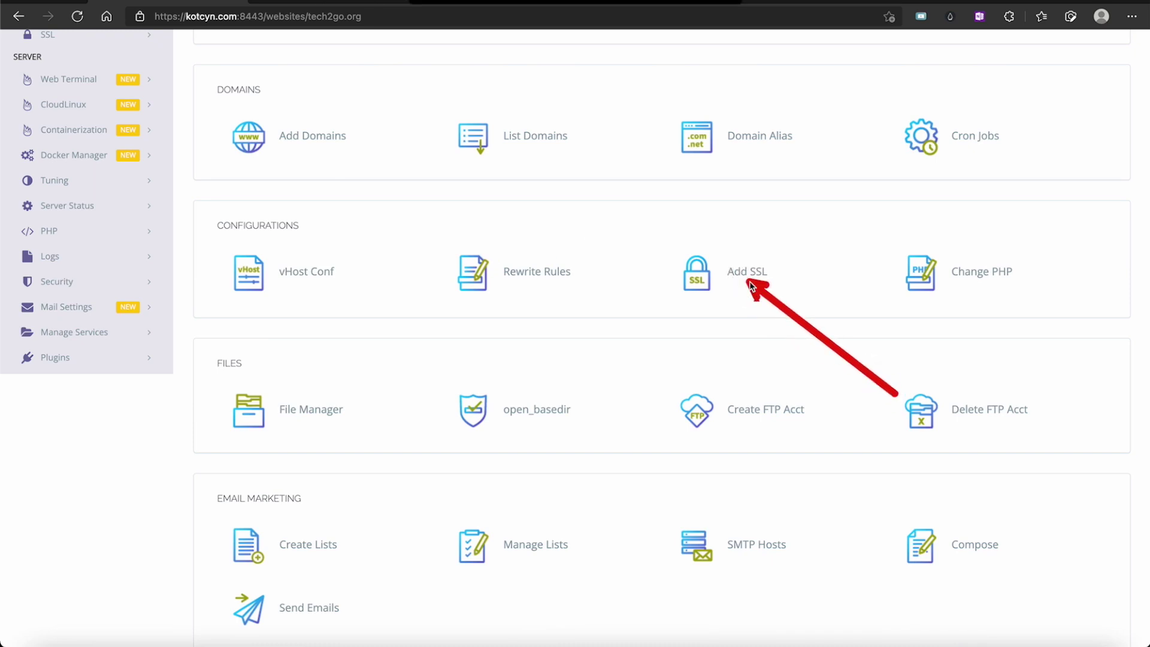
pyautogui.click(700, 283)
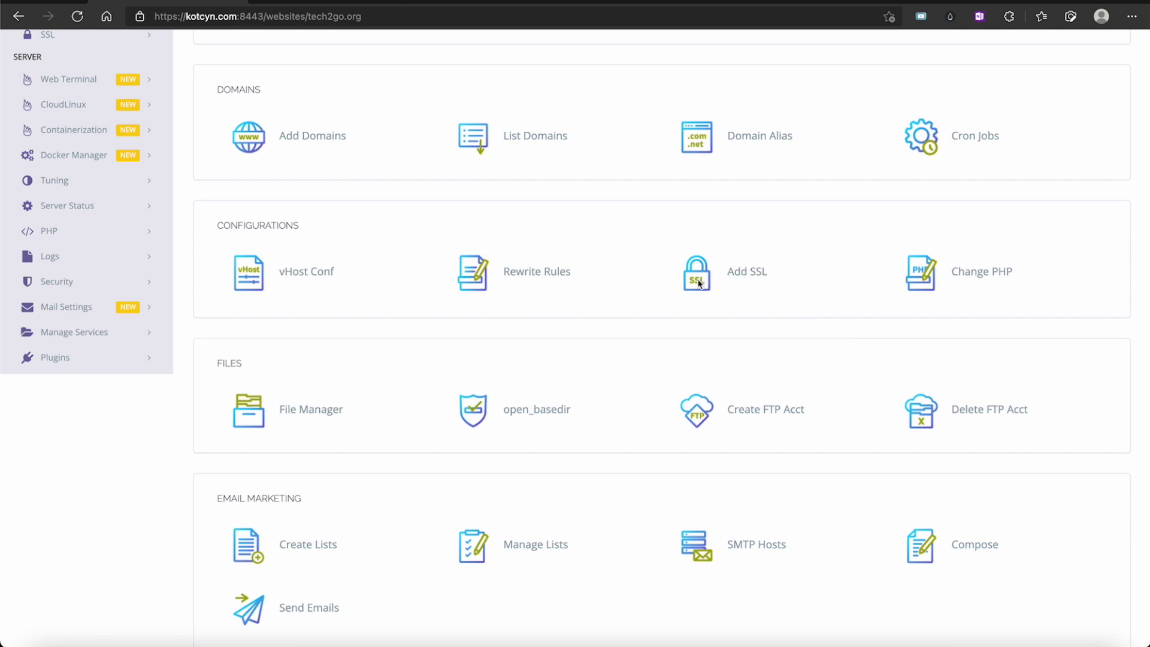
# - Paste the Cloudflare origin certificate and private key into CyberPanel's Add SSL form and save
pyautogui.click(699, 283)
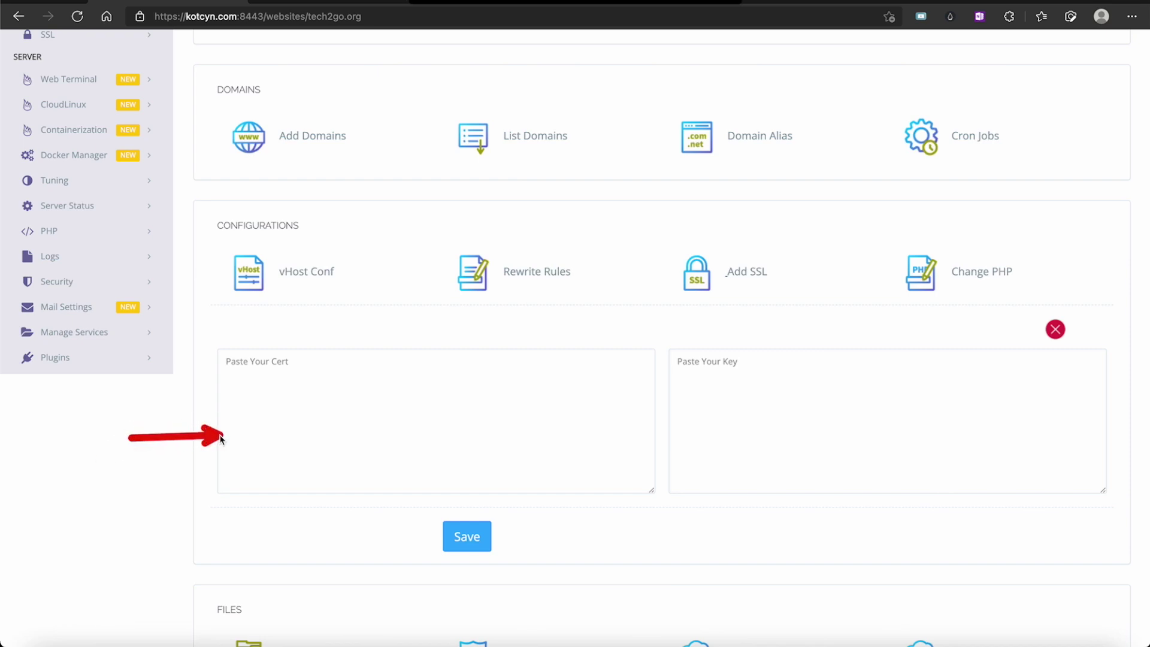
pyautogui.moveTo(941, 560); pyautogui.dragTo(863, 462)
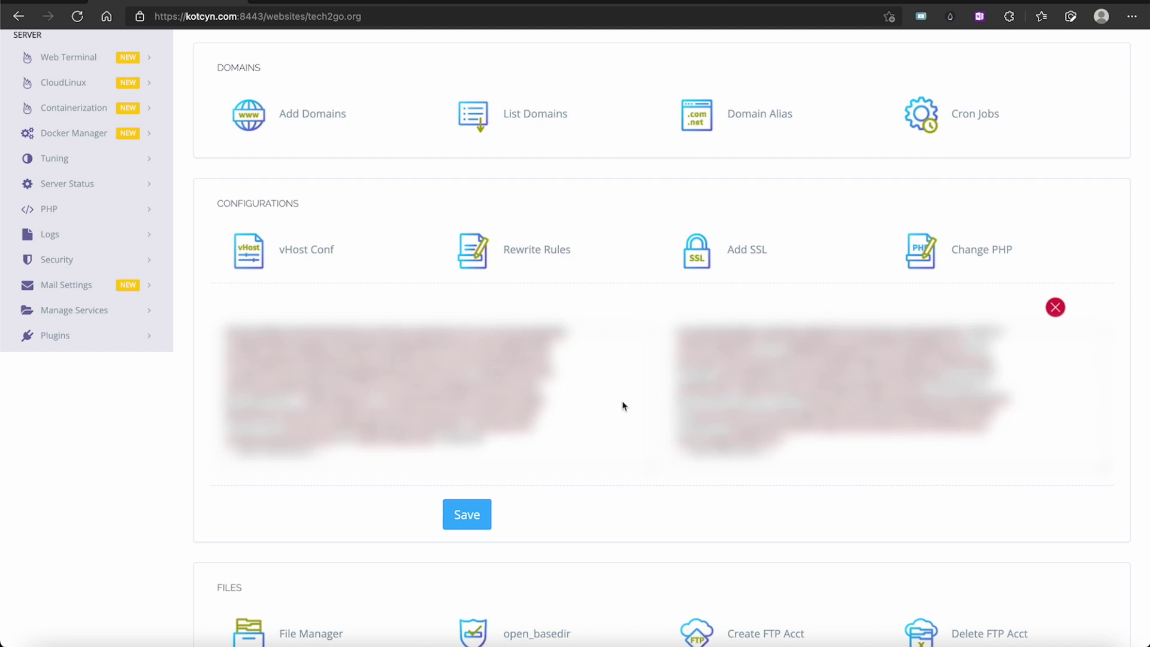
pyautogui.click(470, 514)
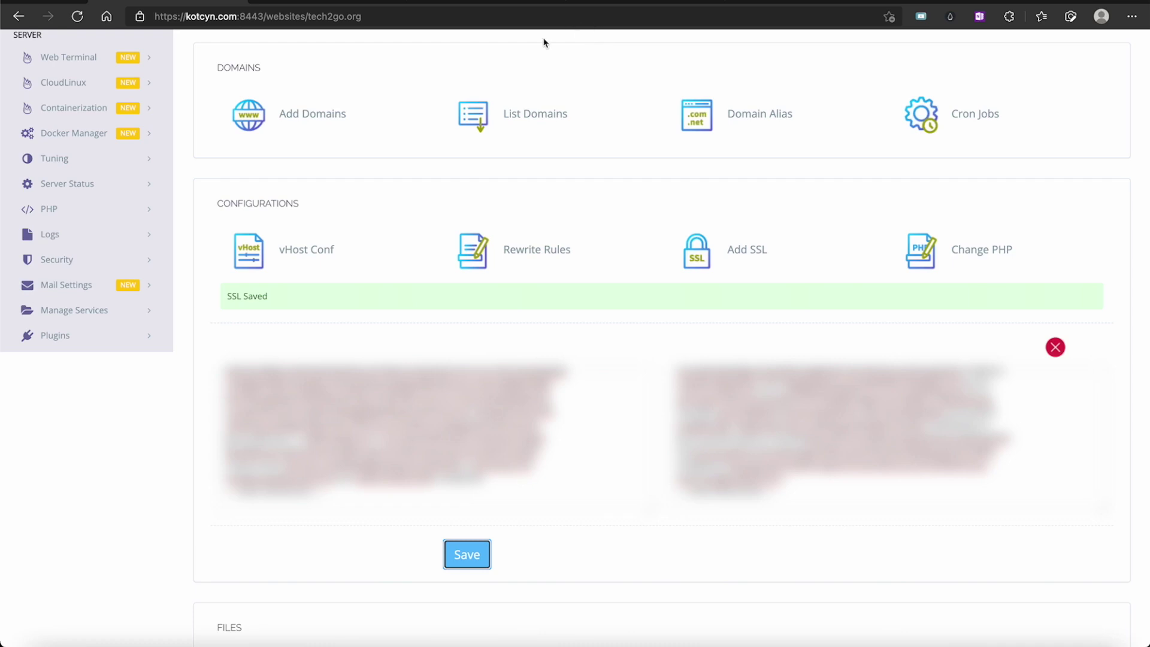
pyautogui.click(496, 2)
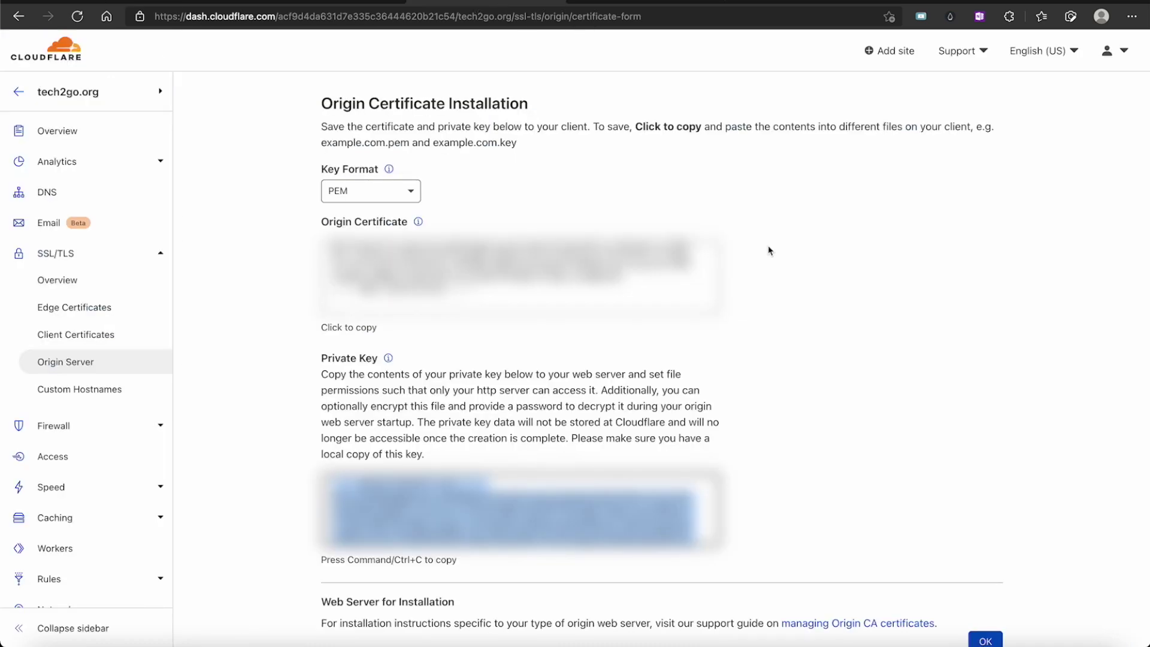
# - Finish the origin certificate with OK and review its tech2go.org entry and covered hosts
pyautogui.scroll(-4, 770, 251)
pyautogui.click(987, 423)
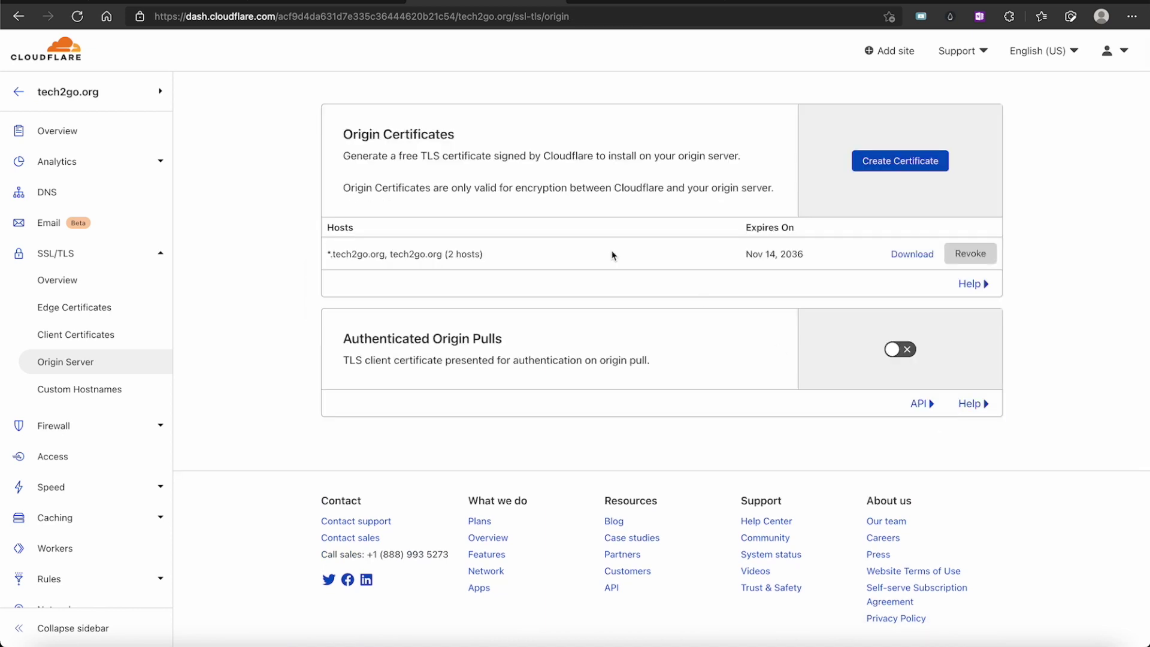
pyautogui.moveTo(223, 162)
pyautogui.mouseDown()
pyautogui.moveTo(261, 183)
pyautogui.moveTo(320, 249)
pyautogui.mouseUp()
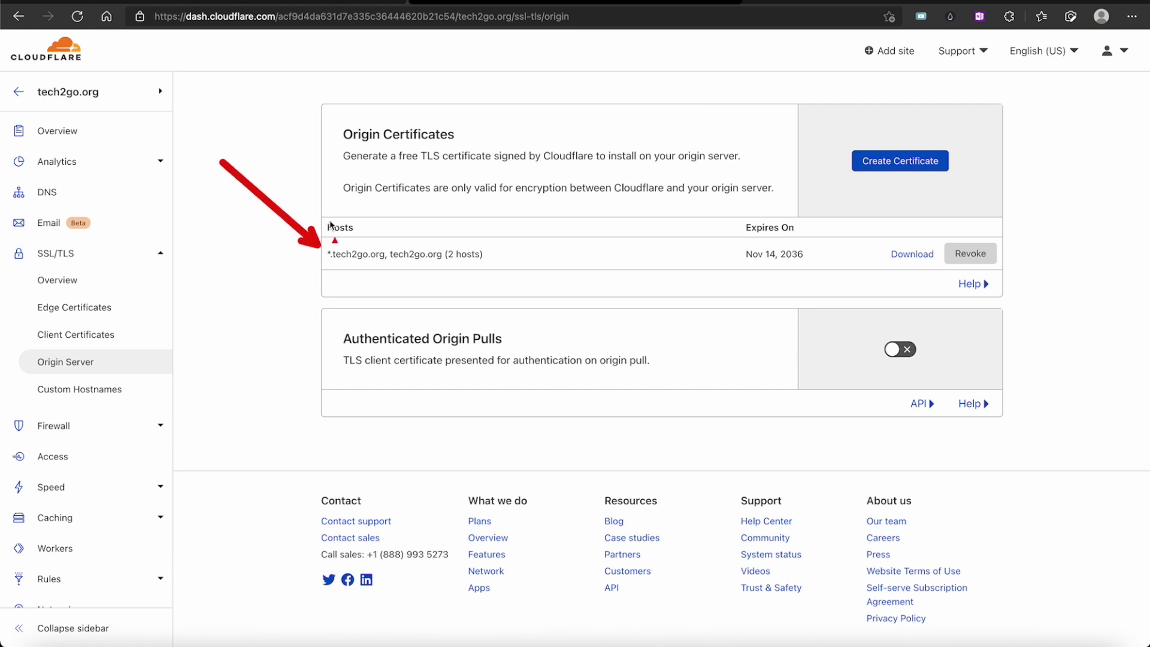
pyautogui.moveTo(342, 172); pyautogui.dragTo(405, 247)
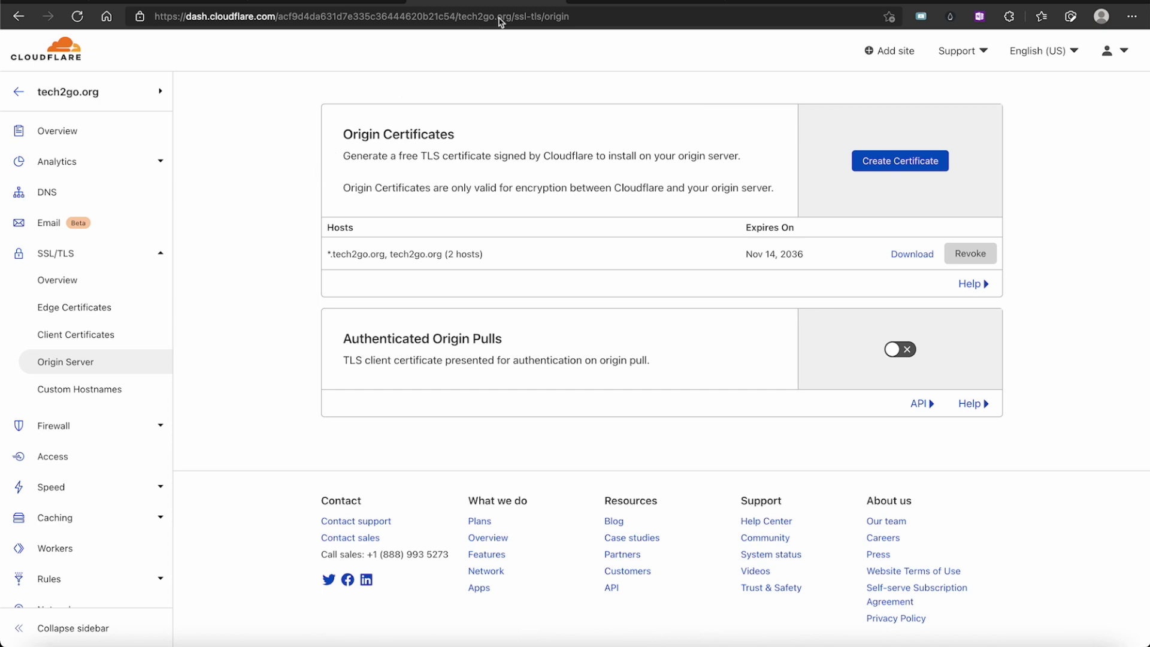
pyautogui.click(664, 2)
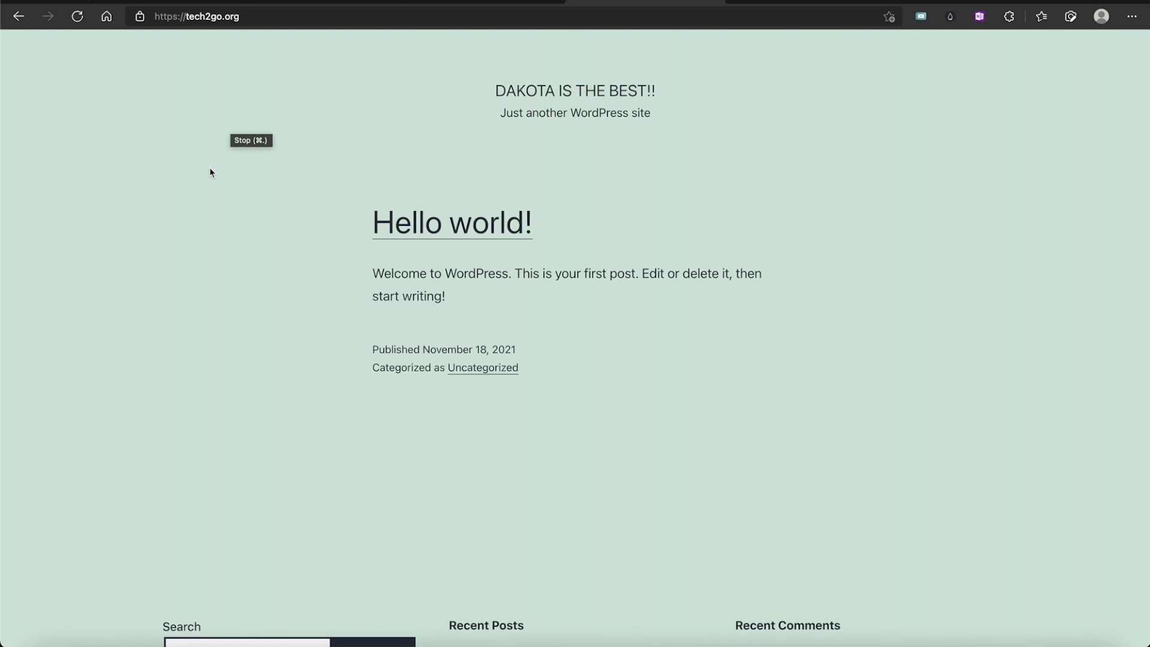
# - Check the secure padlock for tech2go.org, then go back to Cloudflare's Origin Server page
pyautogui.moveTo(193, 157); pyautogui.dragTo(142, 33)
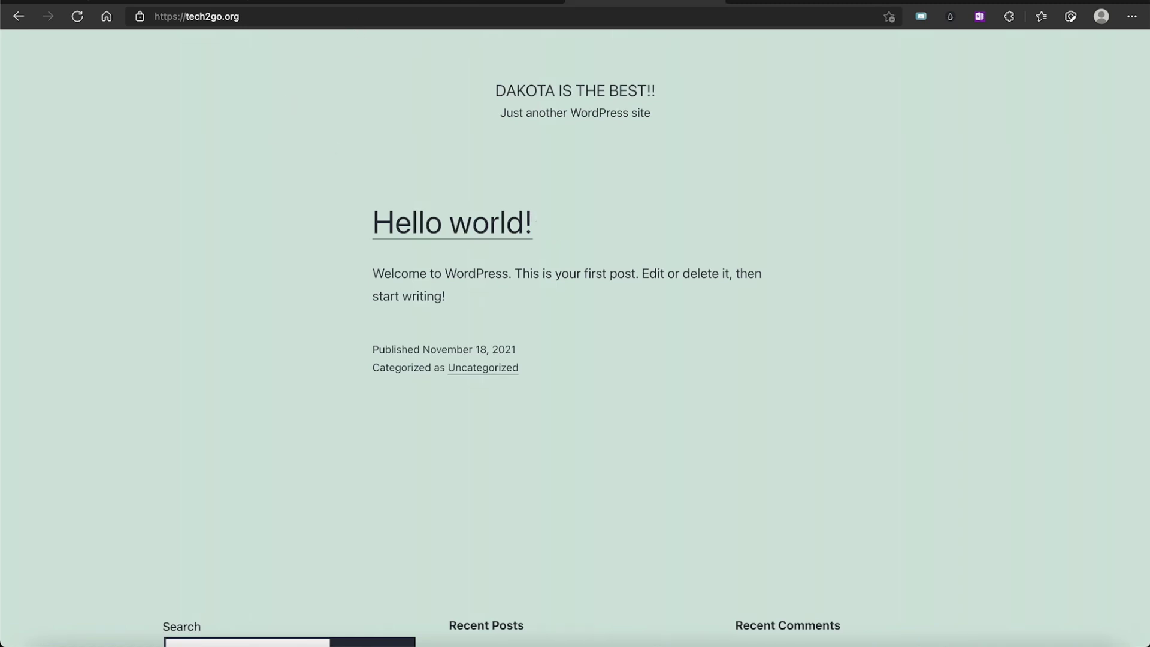
pyautogui.click(450, 3)
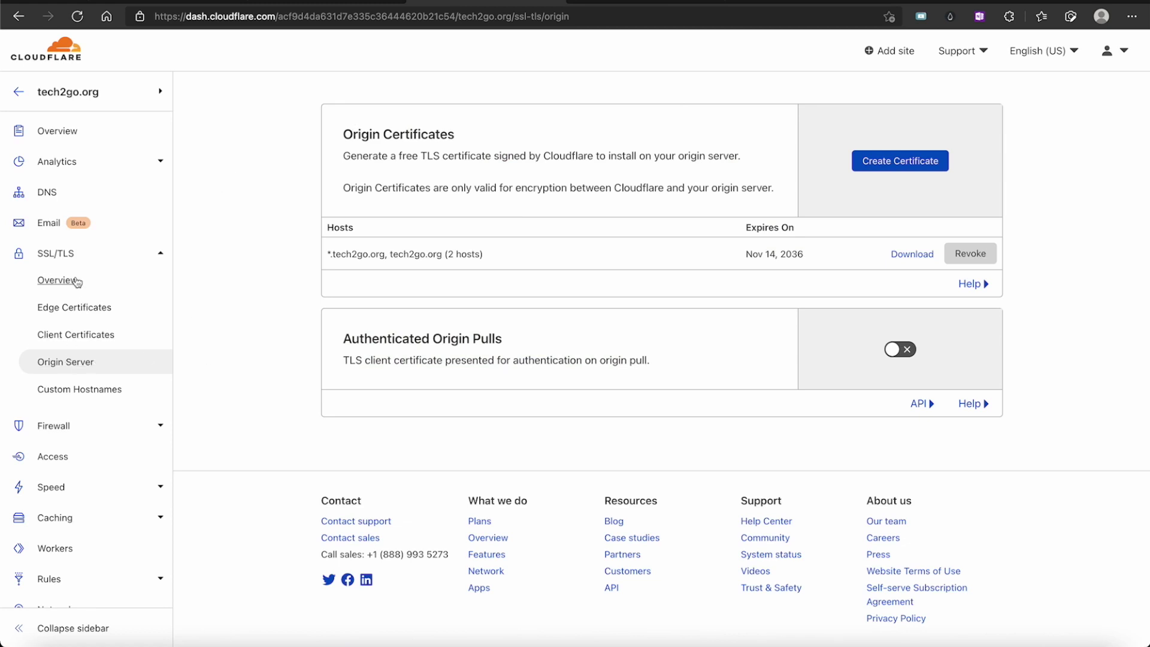
# - Reopen SSL/TLS Overview and highlight the Full (strict) end-to-end encryption diagram
pyautogui.click(60, 253)
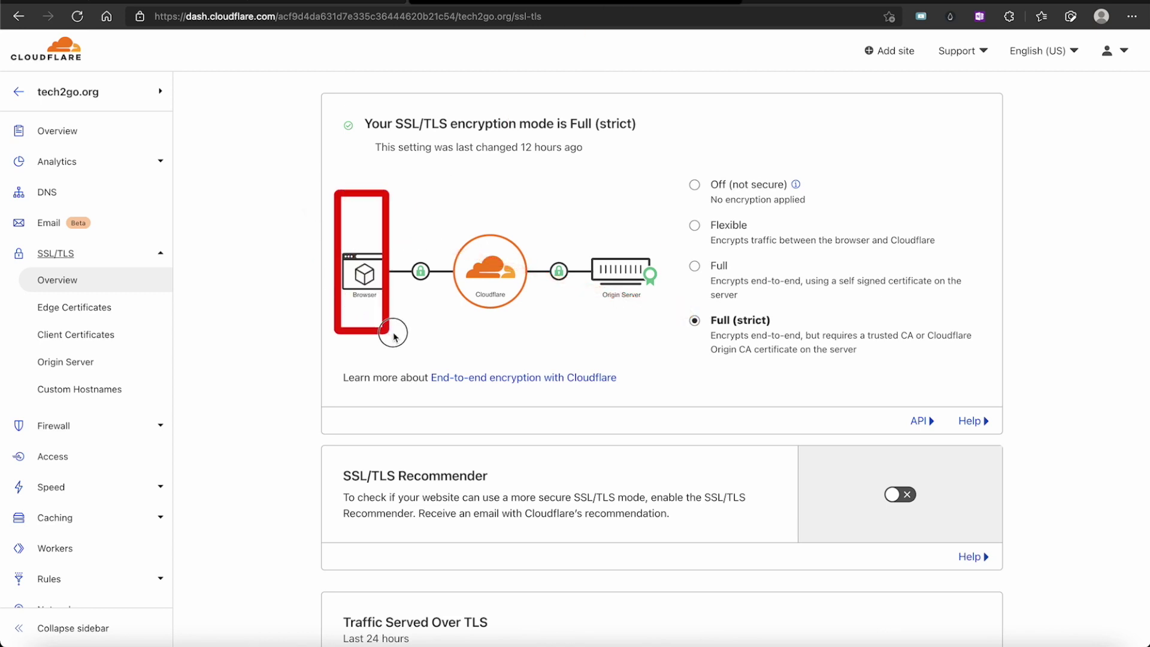
pyautogui.moveTo(393, 338)
pyautogui.mouseDown()
pyautogui.moveTo(689, 329)
pyautogui.moveTo(667, 337)
pyautogui.mouseUp()
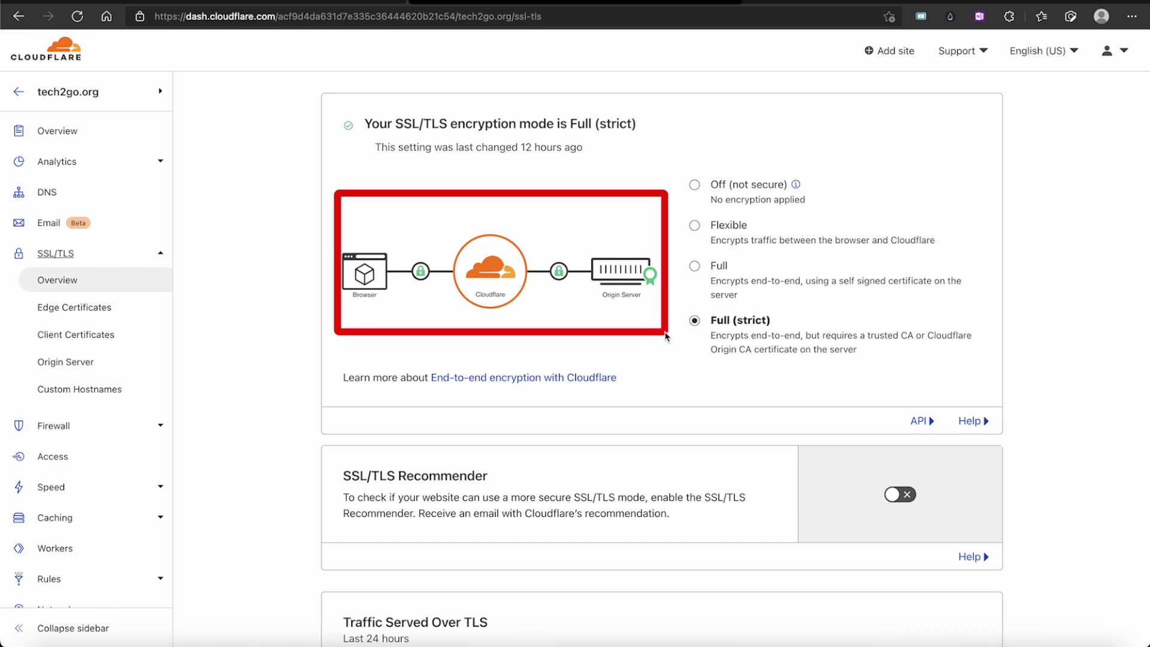